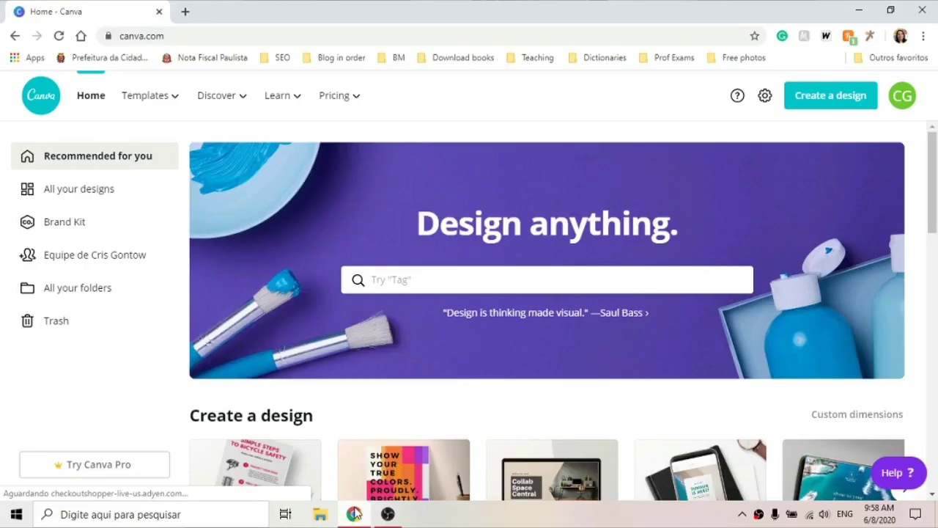
# - Search templates for 'trivia' and open the Pink Cute Chic Vintage 90s Virtual Trivia Quiz
pyautogui.write('trvi')
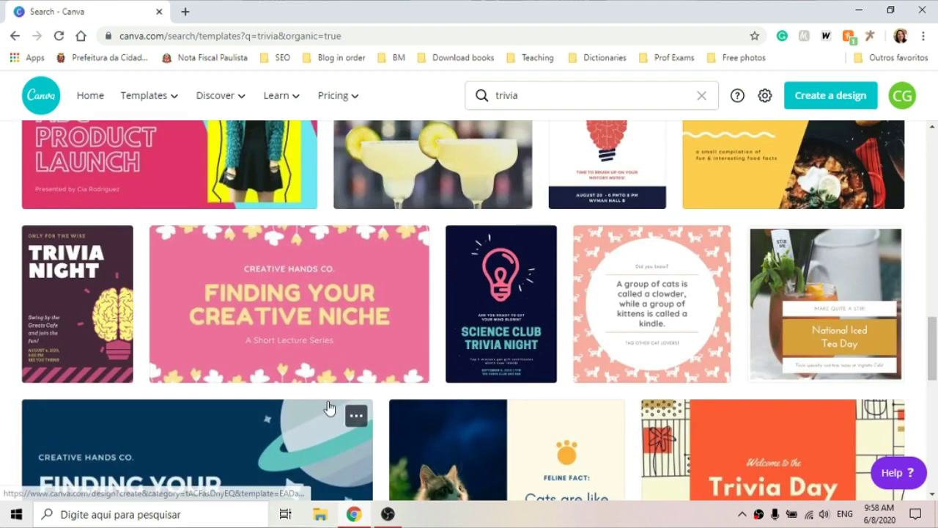
pyautogui.scroll(-4, 329, 408)
pyautogui.scroll(3, 329, 408)
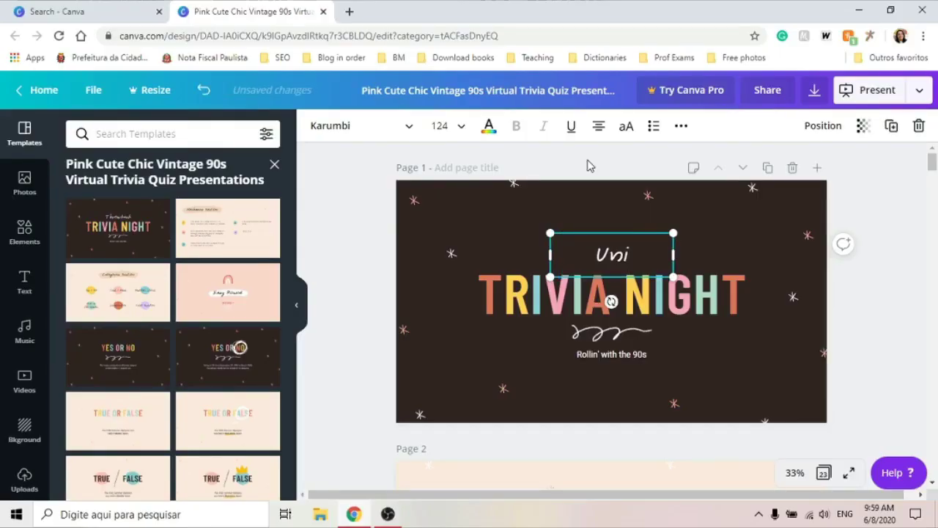
# - Retitle the cover slide 'Unit 5' Simple Present
pyautogui.write('t 5')
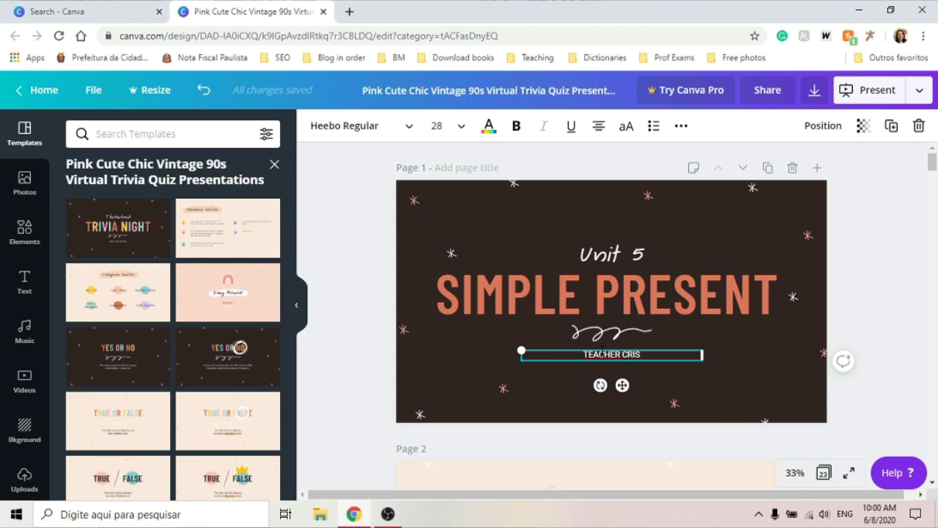
pyautogui.scroll(-5, 855, 343)
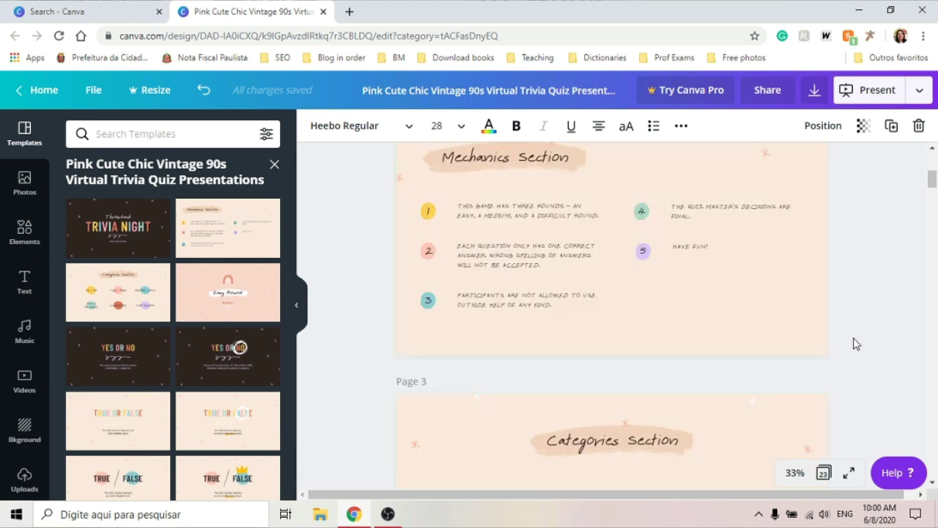
pyautogui.scroll(-3, 855, 343)
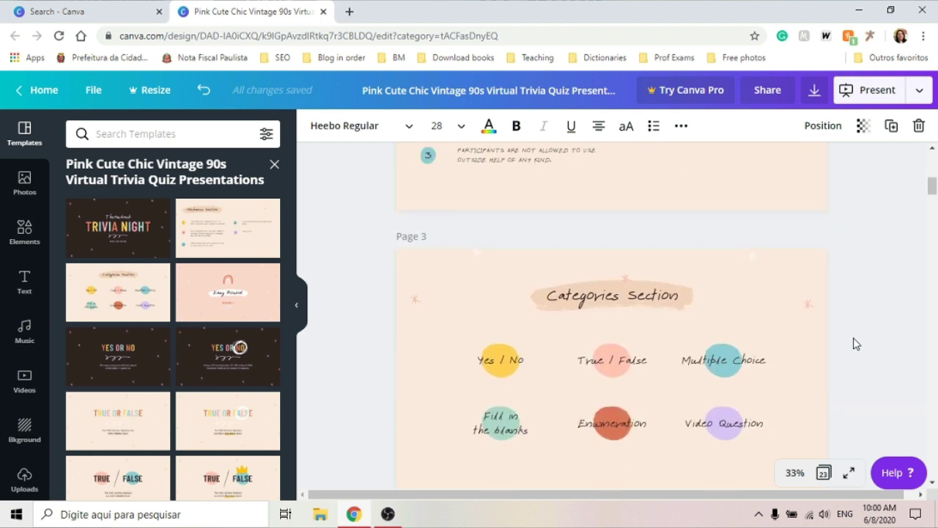
pyautogui.scroll(-2, 855, 343)
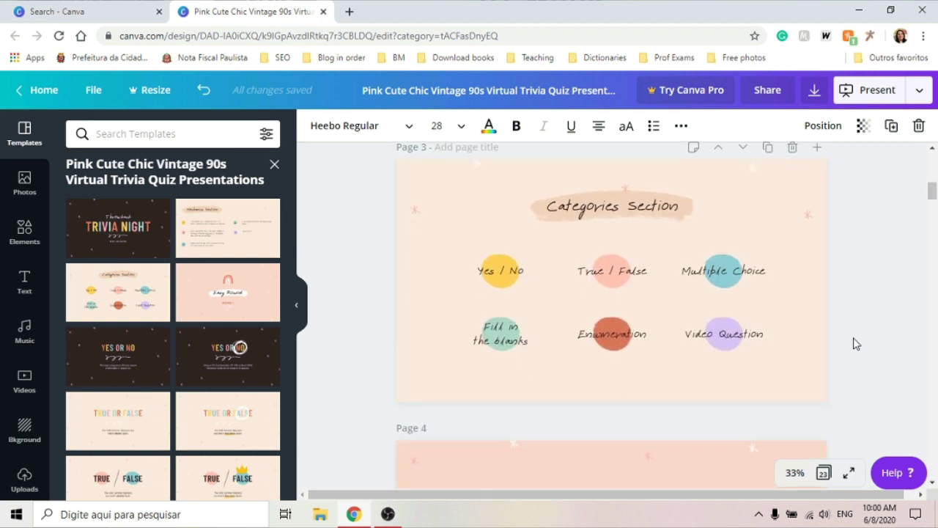
# - Rename the Yes / No category on page 3 to Right / Wrong
pyautogui.click(490, 285)
pyautogui.doubleClick(490, 272)
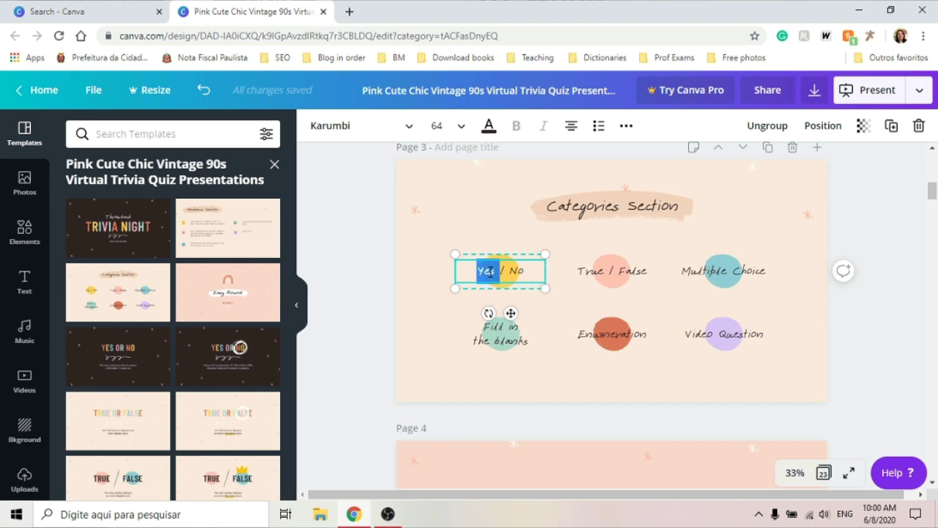
pyautogui.write('Right')
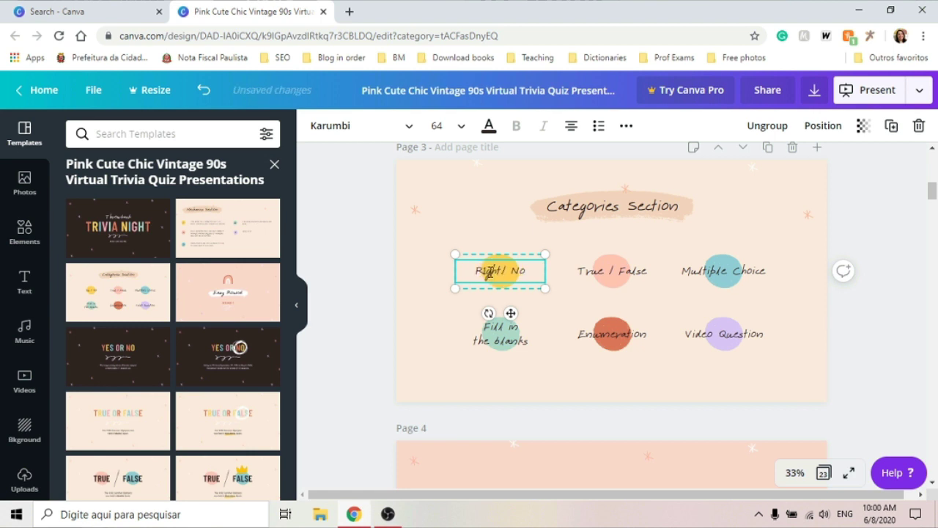
pyautogui.doubleClick(517, 271)
pyautogui.write('Wrong')
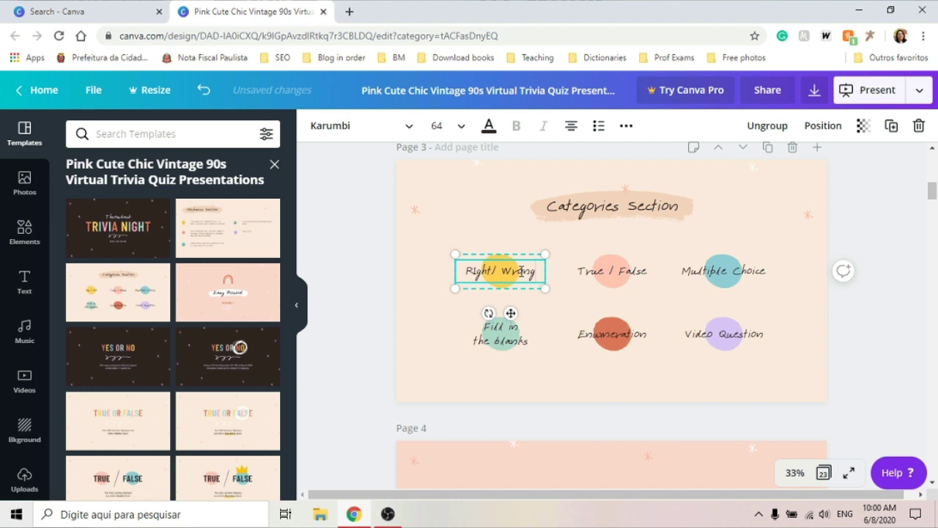
pyautogui.scroll(-1, 521, 271)
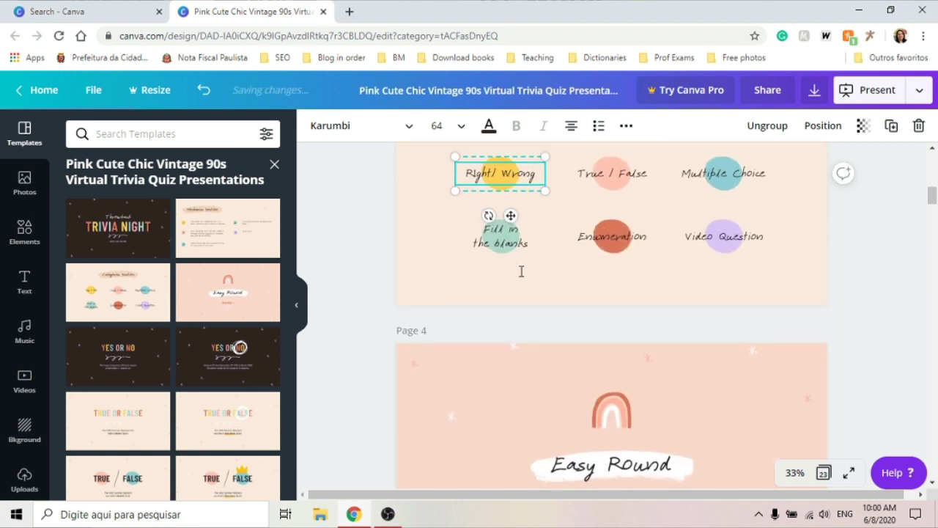
pyautogui.scroll(-1, 521, 270)
pyautogui.scroll(-1, 521, 271)
pyautogui.scroll(-2, 521, 274)
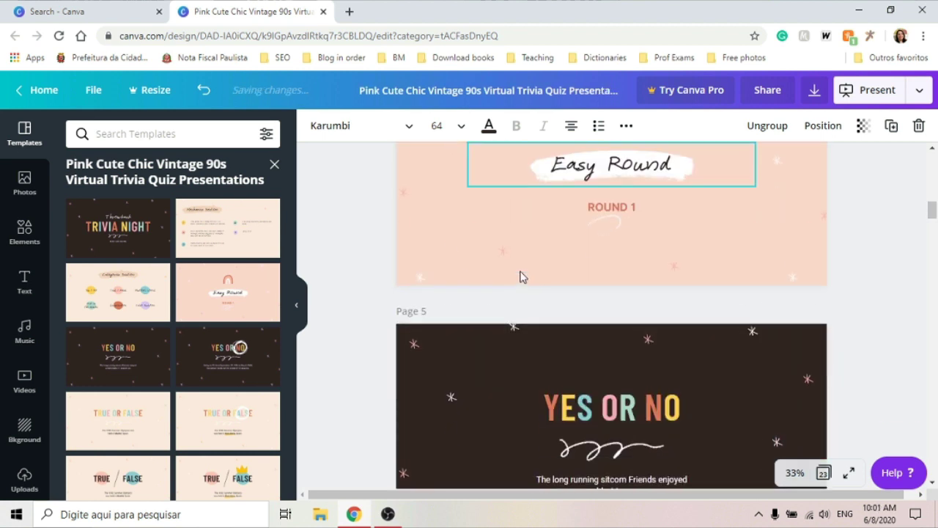
pyautogui.scroll(-1, 521, 274)
# - Retitle page 5 'RIGHT OR WRONG' with the body sentence 'JACK WORK NIGHTS.'
pyautogui.click(574, 295)
pyautogui.doubleClick(574, 296)
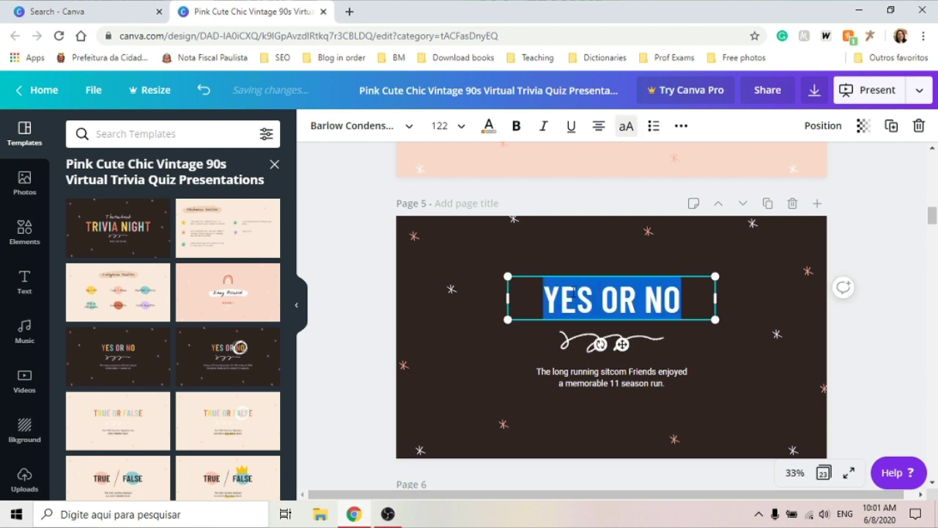
pyautogui.write('RIGHT OR WRONG')
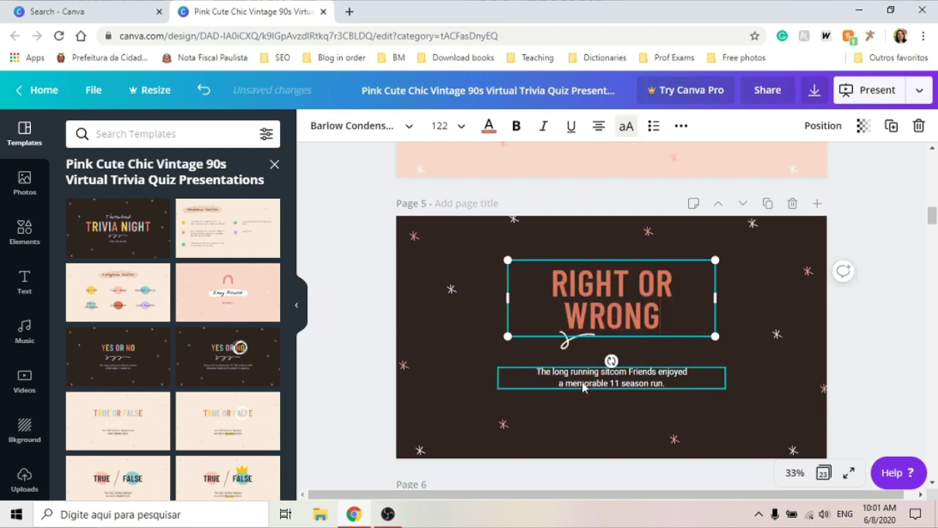
pyautogui.click(587, 383)
pyautogui.doubleClick(583, 381)
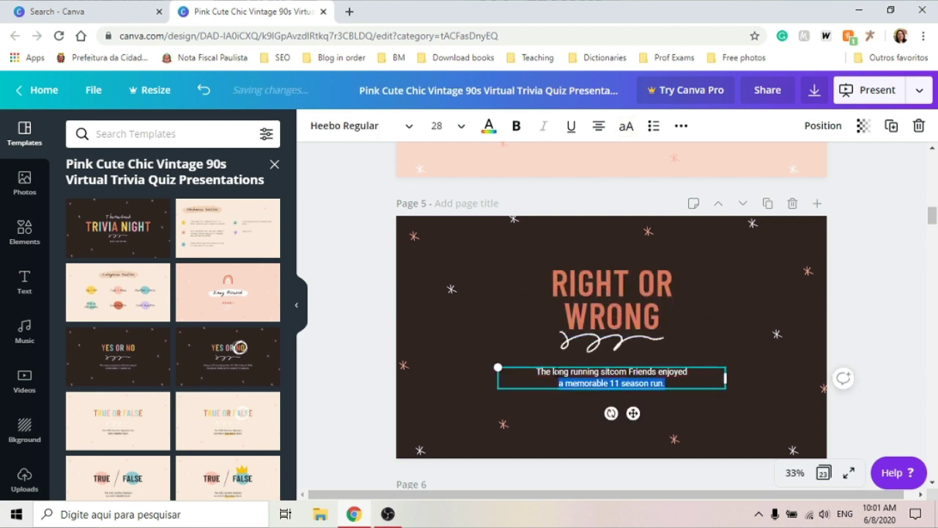
pyautogui.moveTo(665, 383); pyautogui.dragTo(536, 372)
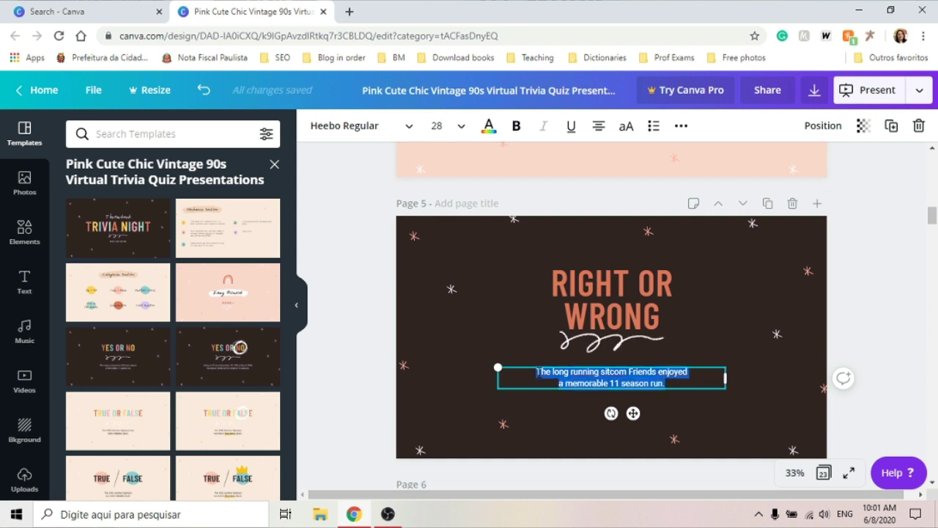
pyautogui.write('JACK WORK NIGHTS.')
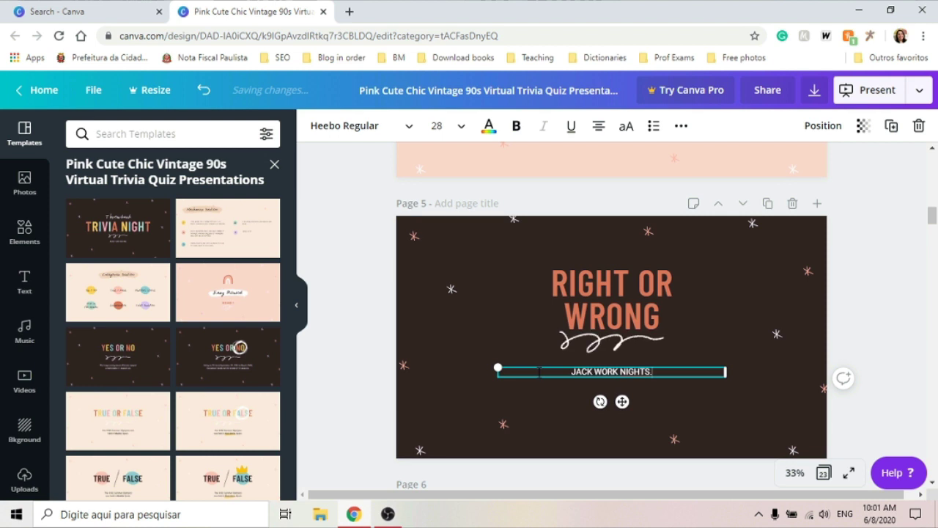
# - Retitle page 6 'RIGHT OR WRONG' and answer 'JACK WORKS NIGHTS.' with the third-person -s reminder
pyautogui.scroll(-3, 538, 372)
pyautogui.tripleClick(538, 372)
pyautogui.write('RIGHT OR WRONG')
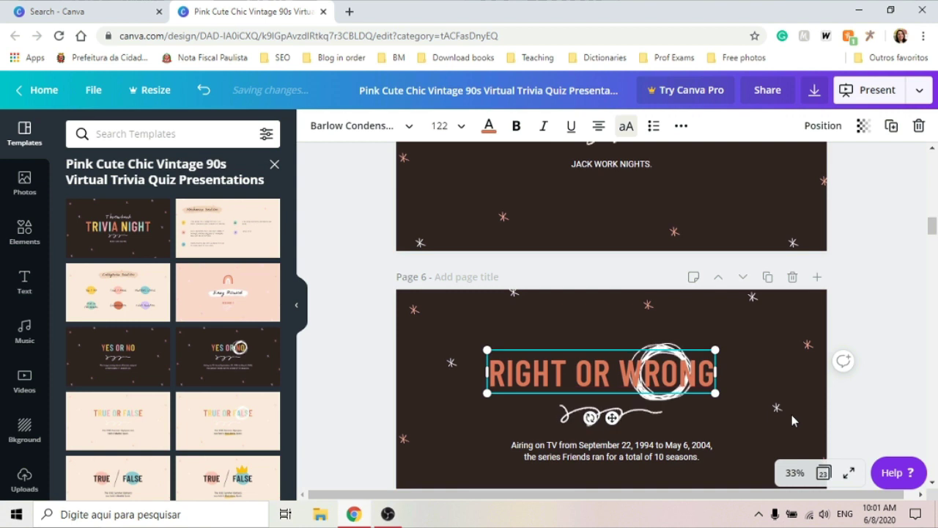
pyautogui.scroll(-2, 792, 415)
pyautogui.click(659, 380)
pyautogui.doubleClick(659, 380)
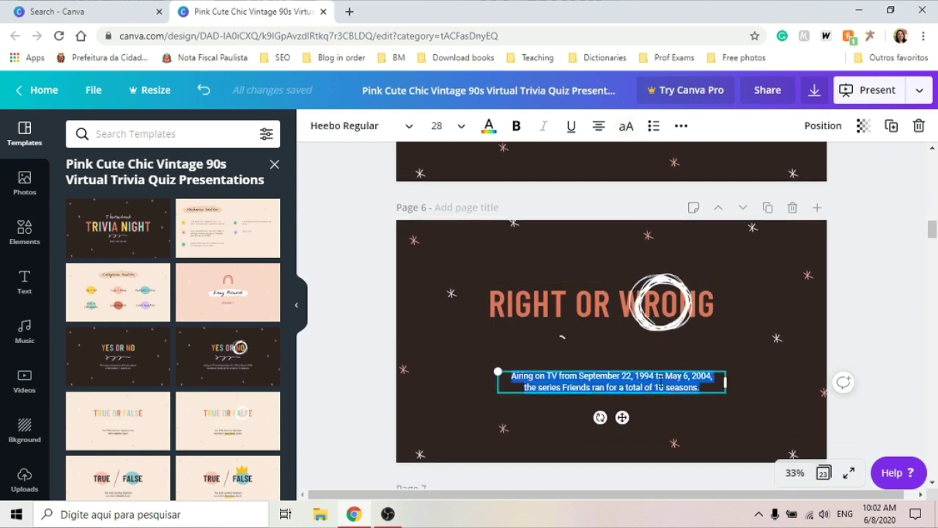
pyautogui.write("JACK WORKS NIGHTS. Don't forget the -s in the third person singular!")
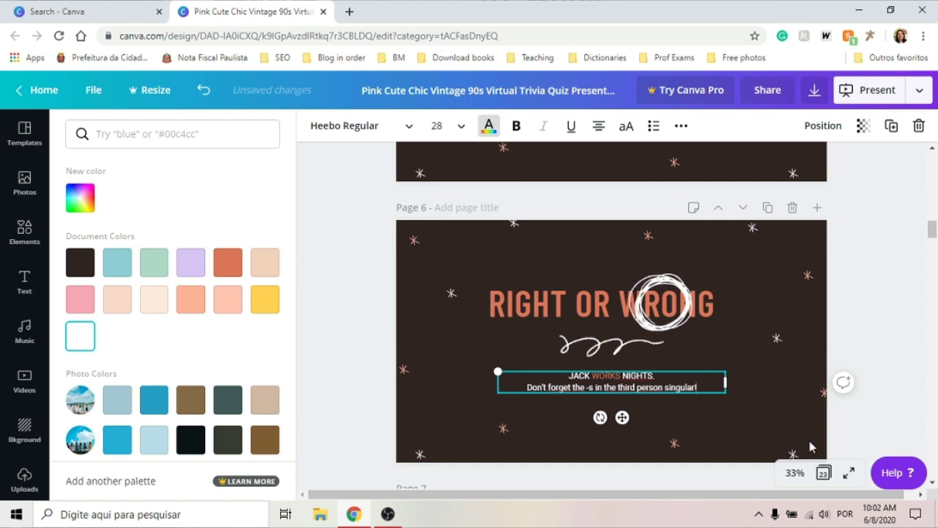
# - Replace page 7's Olympics statement with 'I add an -s in the third person plural.'
pyautogui.scroll(-4, 769, 440)
pyautogui.click(622, 362)
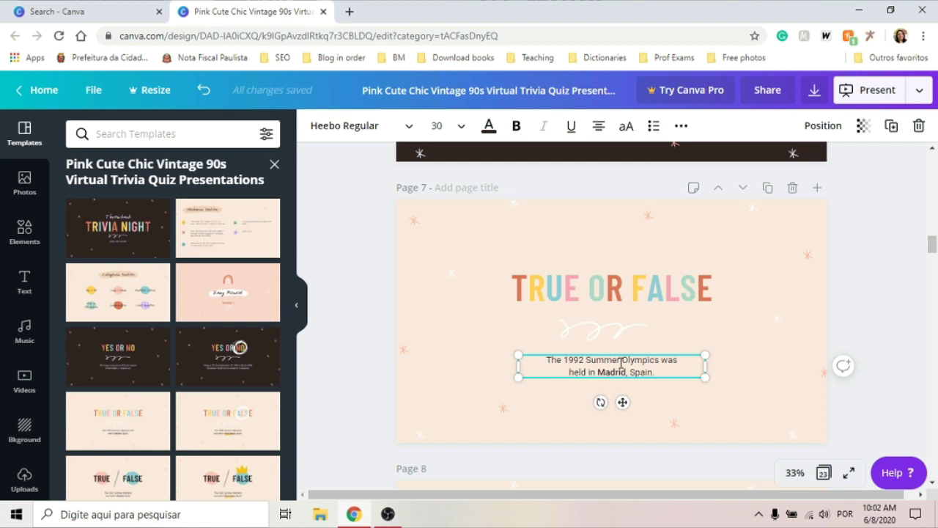
pyautogui.tripleClick(621, 362)
pyautogui.hotkey('ctrl', 'a')
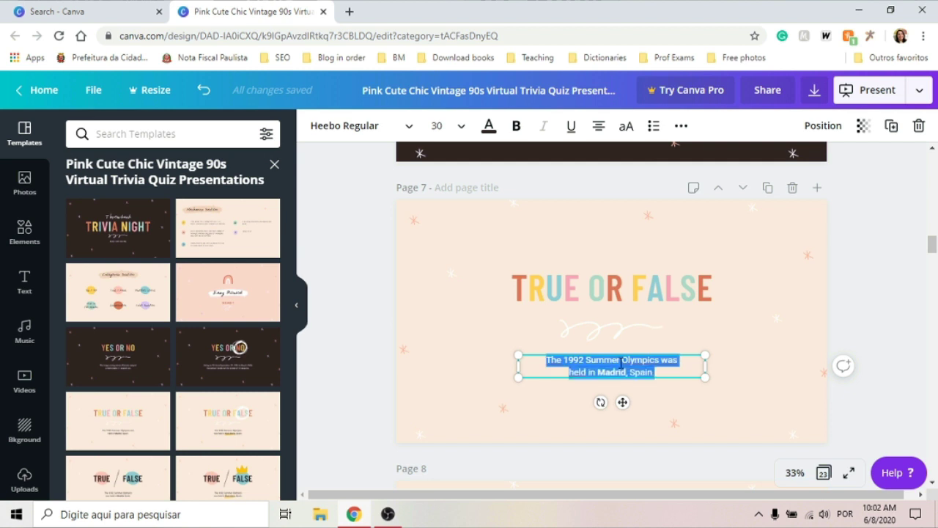
pyautogui.write('I add an -s in the third person plural.')
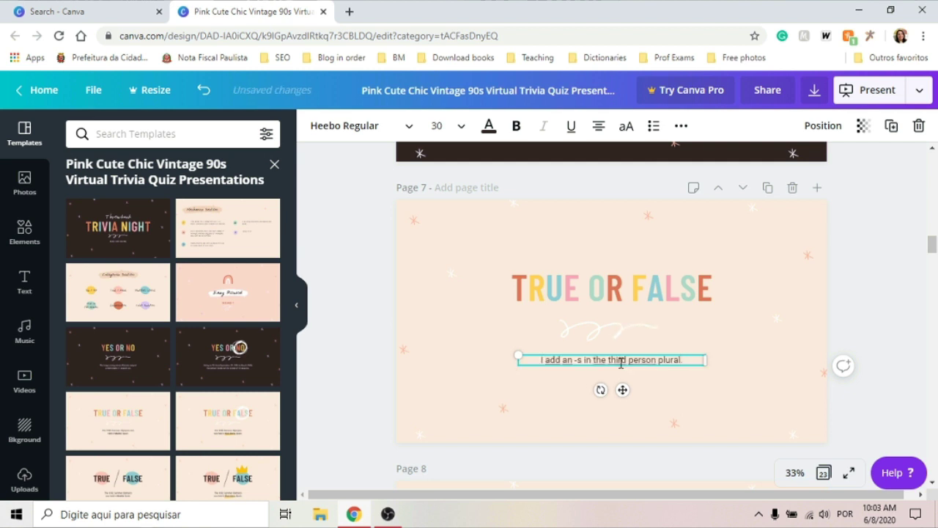
# - Put the same third-person plural sentence over the Olympics statements on pages 8 and 9
pyautogui.scroll(-4, 621, 362)
pyautogui.tripleClick(570, 350)
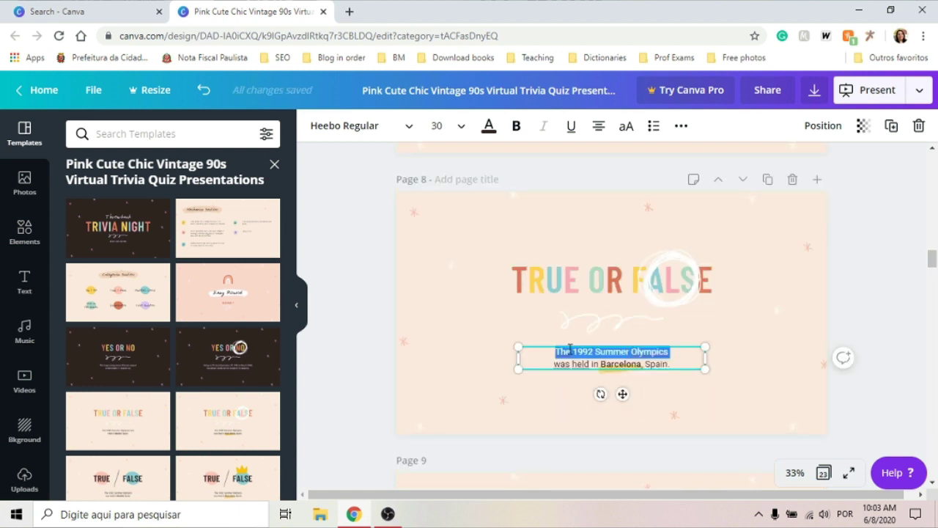
pyautogui.write('I add an -s in the third person plural.')
pyautogui.scroll(-2, 678, 361)
pyautogui.click(678, 361)
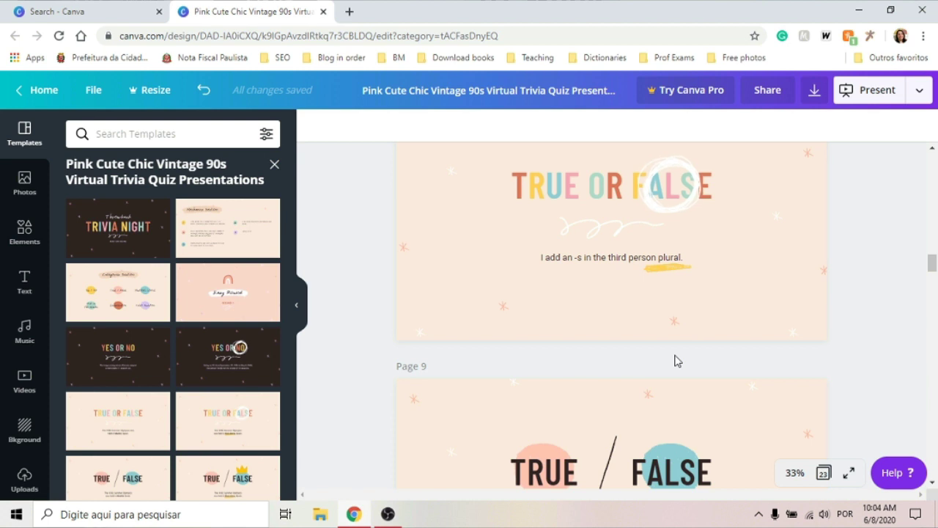
pyautogui.scroll(-4, 674, 360)
pyautogui.tripleClick(634, 346)
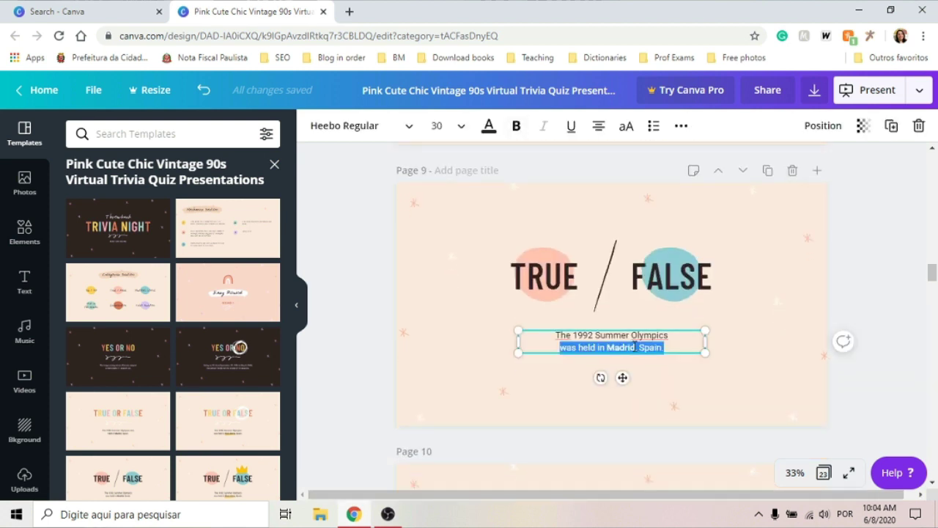
pyautogui.write('I add an -s in the third person plural.')
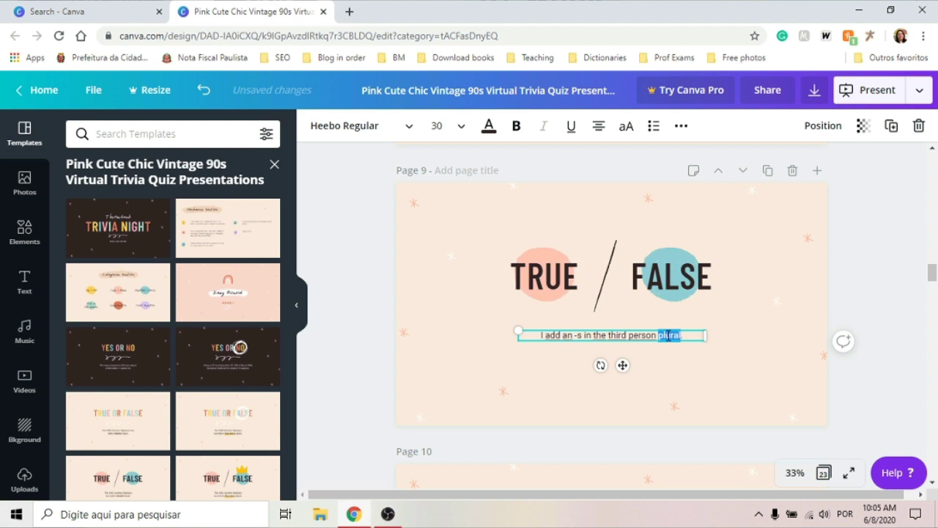
pyautogui.scroll(-10, 586, 308)
pyautogui.tripleClick(532, 261)
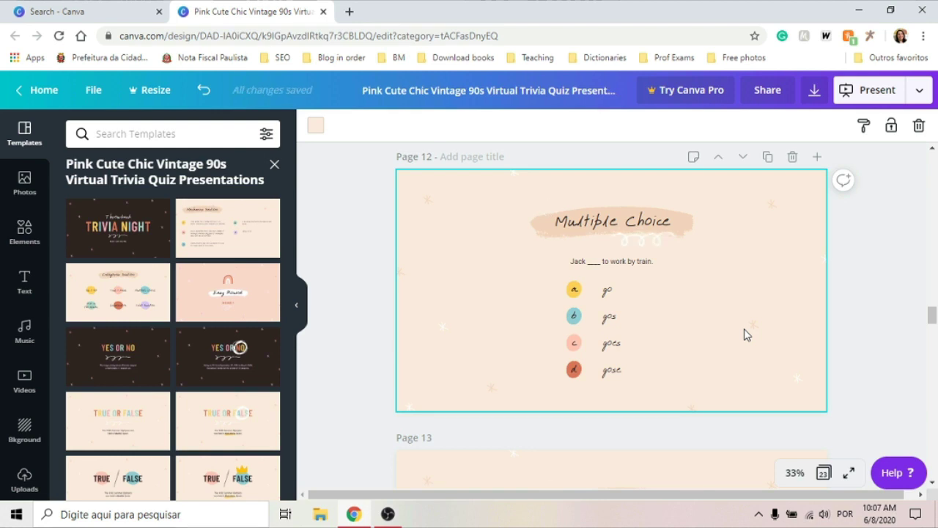
# - Set page 13's question to 'Jack ___ to work by train.'
pyautogui.scroll(-3, 745, 334)
pyautogui.click(584, 294)
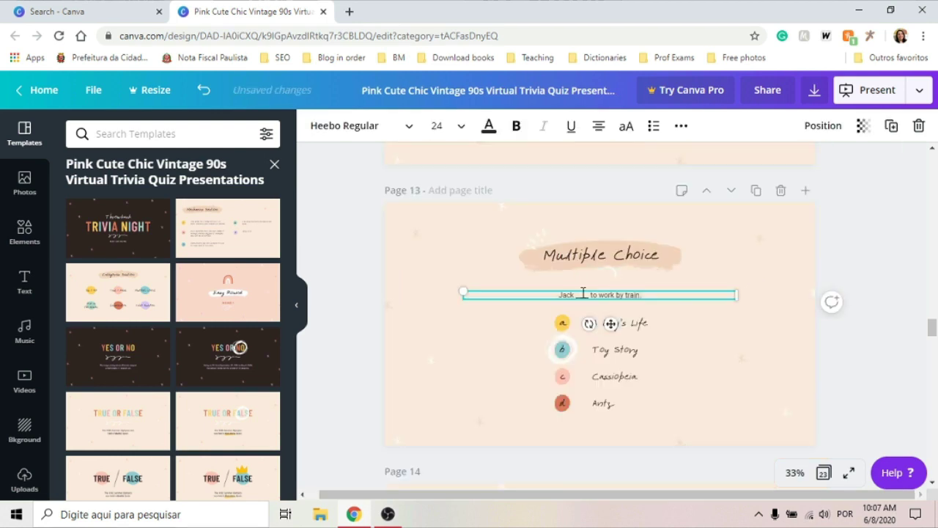
pyautogui.scroll(-1, 747, 386)
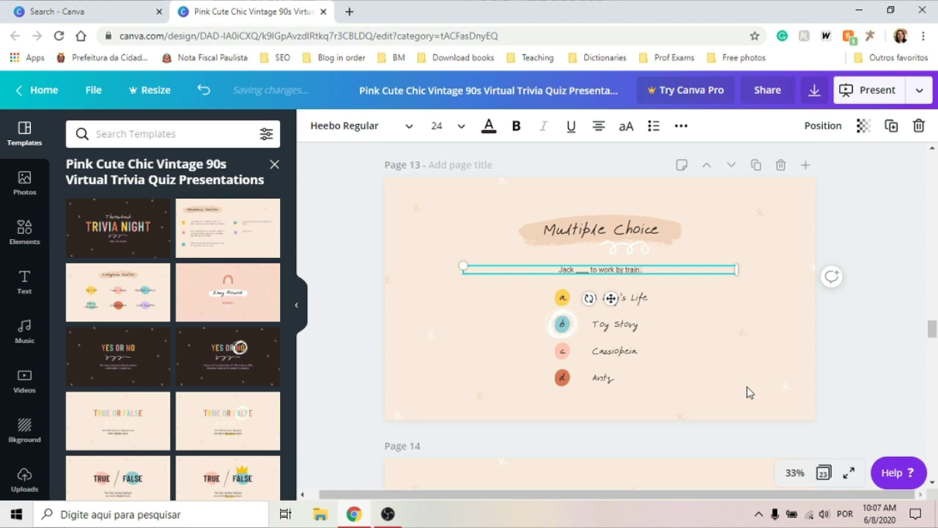
pyautogui.scroll(-3, 660, 294)
pyautogui.click(592, 275)
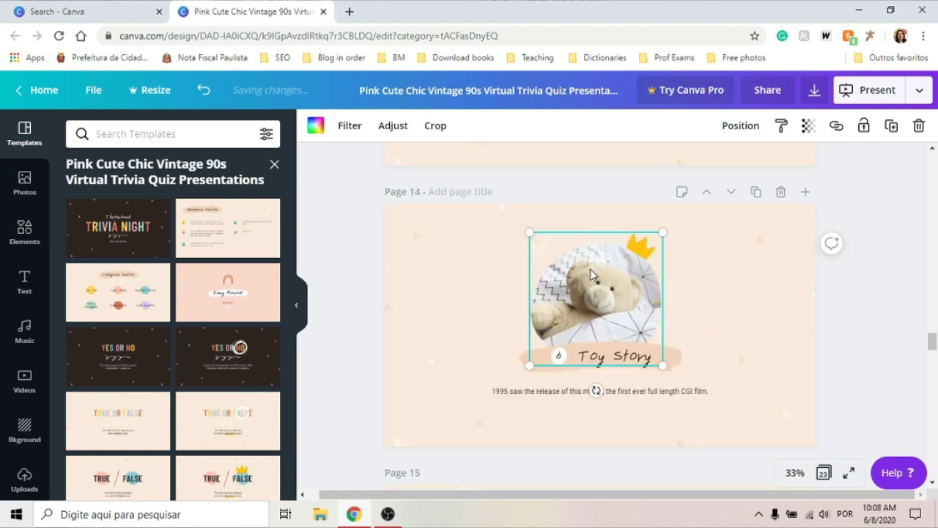
# - Replace the teddy bear on page 14 with a steam-train stock photo found by searching 'train'
pyautogui.scroll(-2, 29, 360)
pyautogui.click(29, 352)
pyautogui.scroll(3, 29, 359)
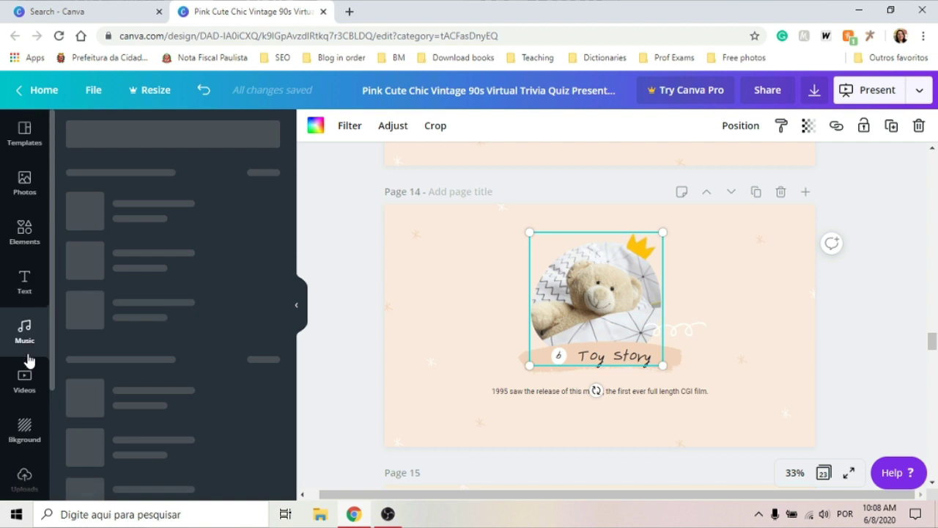
pyautogui.click(24, 187)
pyautogui.click(102, 132)
pyautogui.write('train')
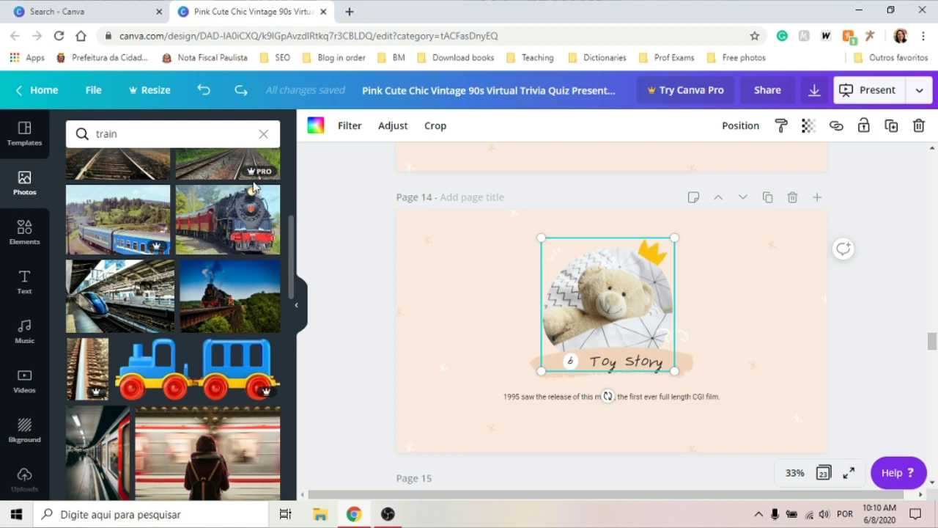
pyautogui.moveTo(228, 219)
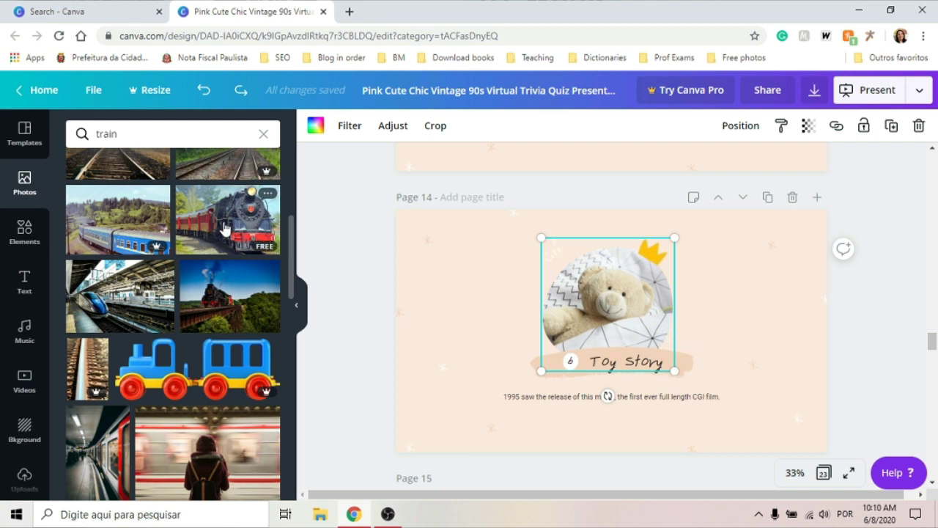
pyautogui.moveTo(224, 229); pyautogui.dragTo(572, 362)
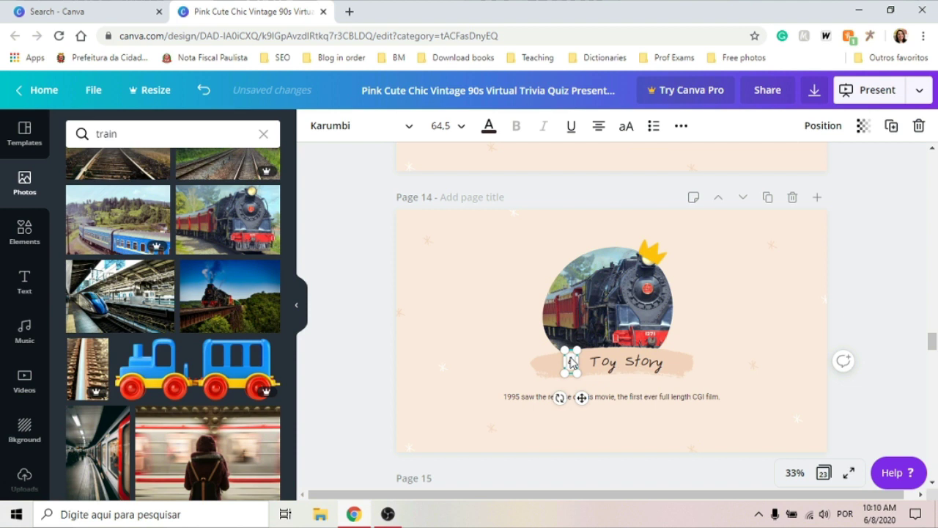
# - Change the Toy Story title to 'goes' and the caption to 'Jack ___ to work by train.'
pyautogui.click(637, 359)
pyautogui.doubleClick(637, 359)
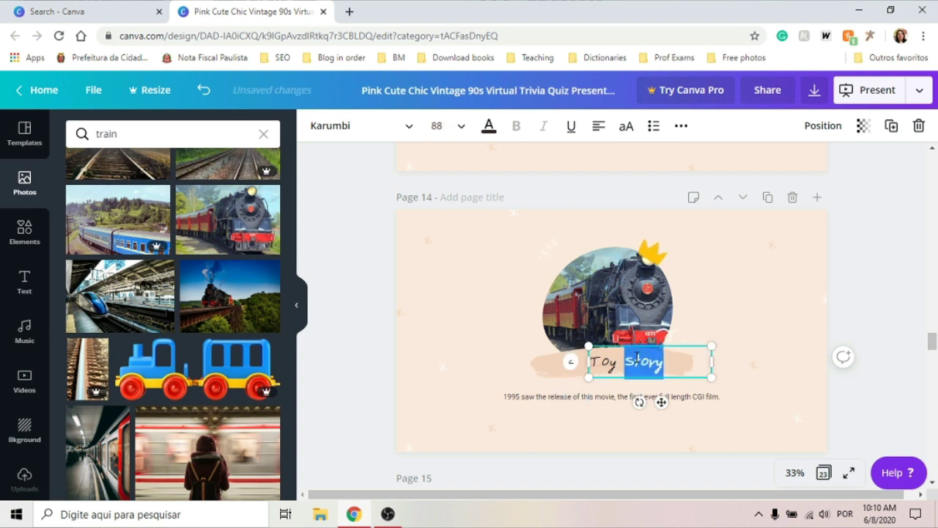
pyautogui.hotkey('ctrl', 'a')
pyautogui.press('BackSpace')
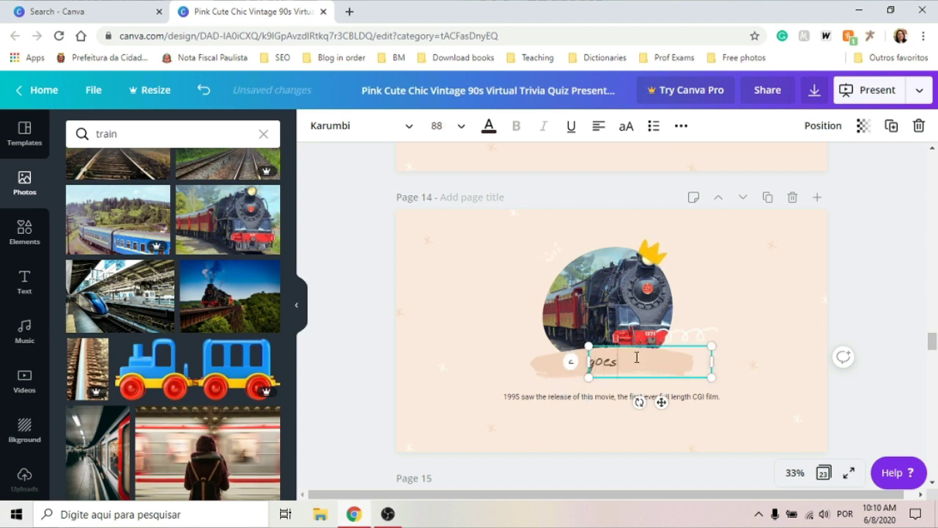
pyautogui.doubleClick(554, 397)
pyautogui.hotkey('ctrl', 'a')
pyautogui.write('Jack ___ to work by train.')
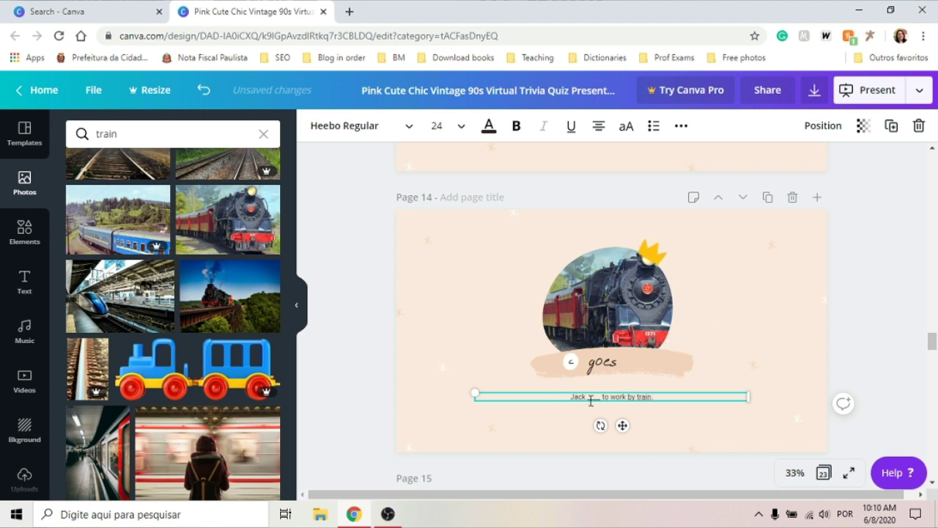
pyautogui.click(914, 260)
pyautogui.scroll(-4, 914, 260)
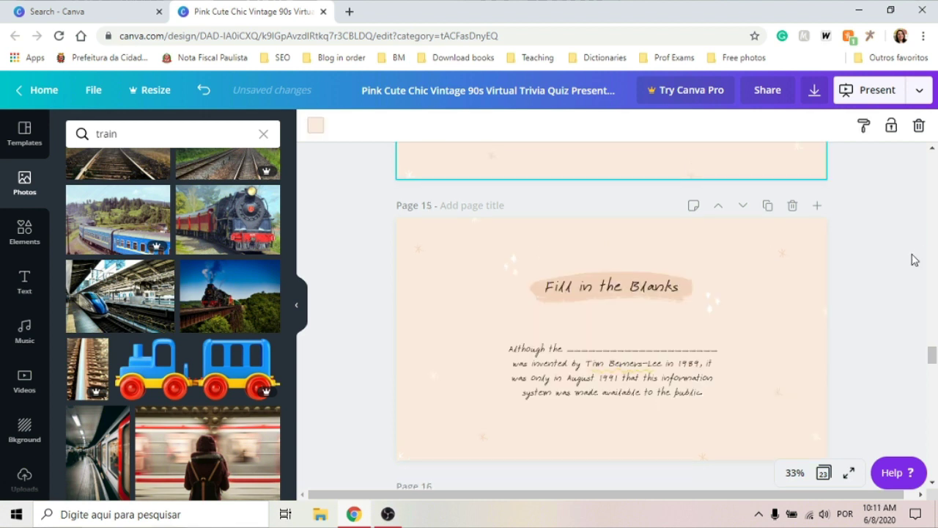
# - Replace the Fill in the Blanks paragraph with 'Jack _______ a bike to the park.' at size 88
pyautogui.scroll(-1, 915, 259)
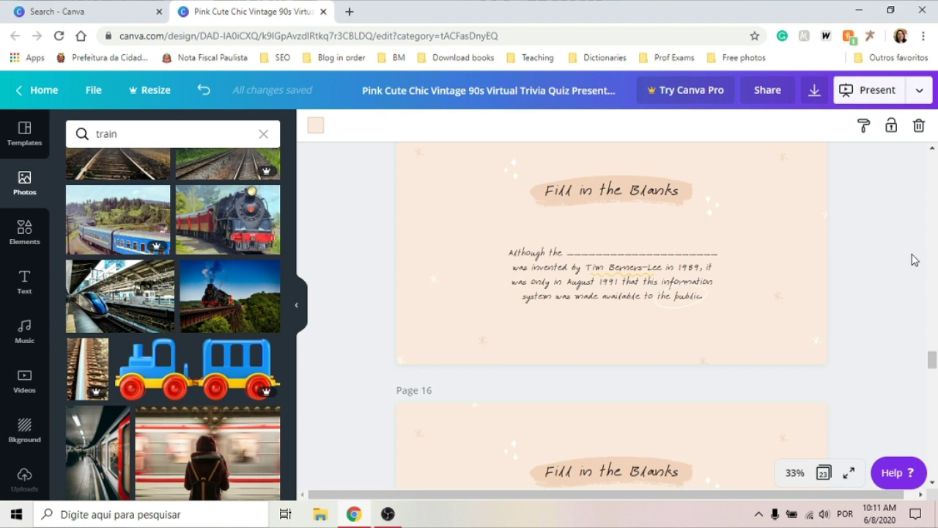
pyautogui.doubleClick(630, 283)
pyautogui.write('Jack')
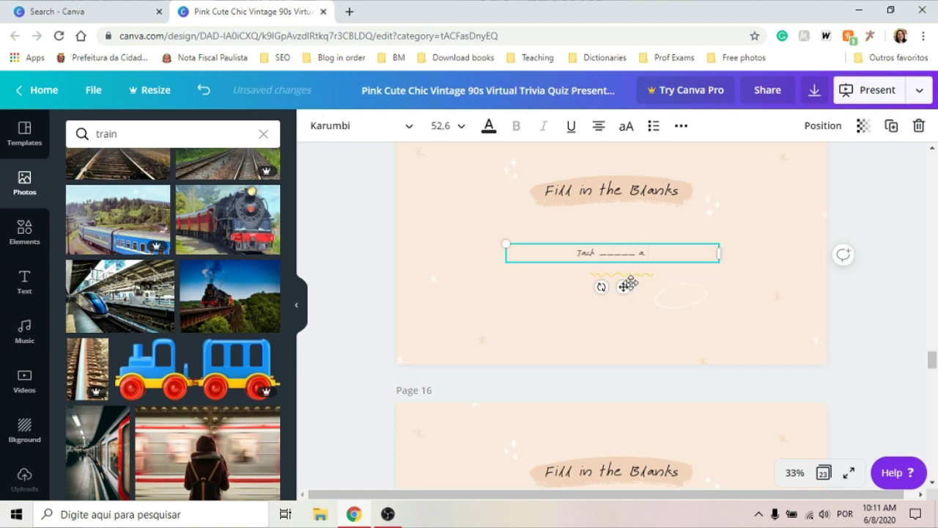
pyautogui.write(' _______ a bike to the park.')
pyautogui.hotkey('ctrl', 'a')
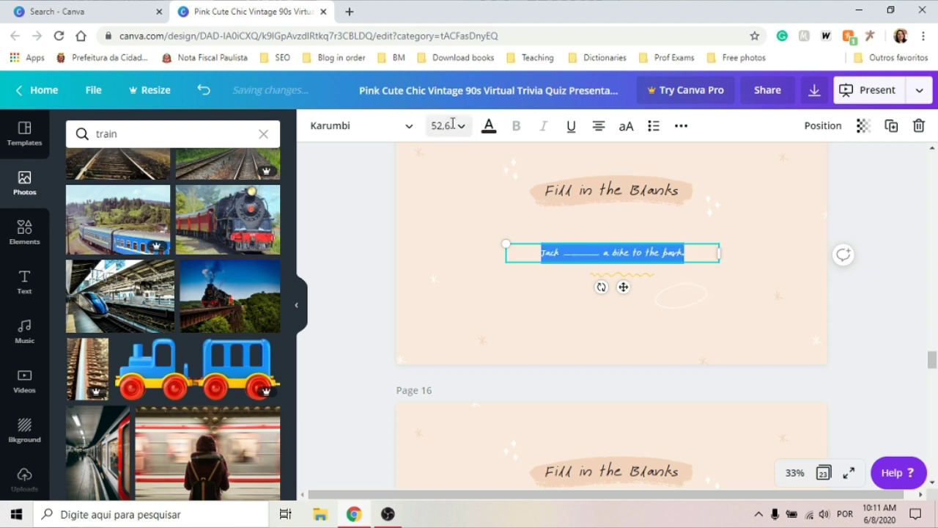
pyautogui.click(463, 129)
pyautogui.write('88')
pyautogui.press('Return')
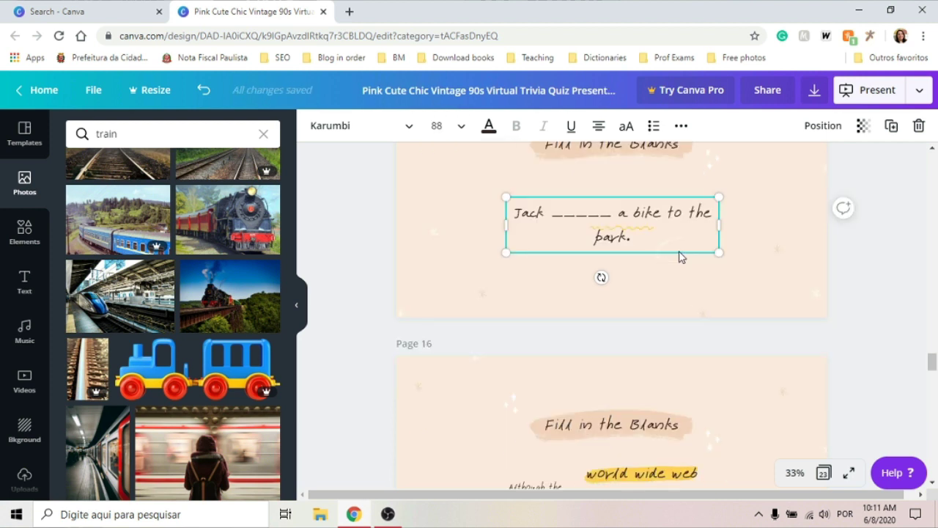
pyautogui.moveTo(680, 257); pyautogui.dragTo(680, 359)
# - Change the 'world wide web' answer label to 'rides' and place it above the sentence
pyautogui.click(673, 291)
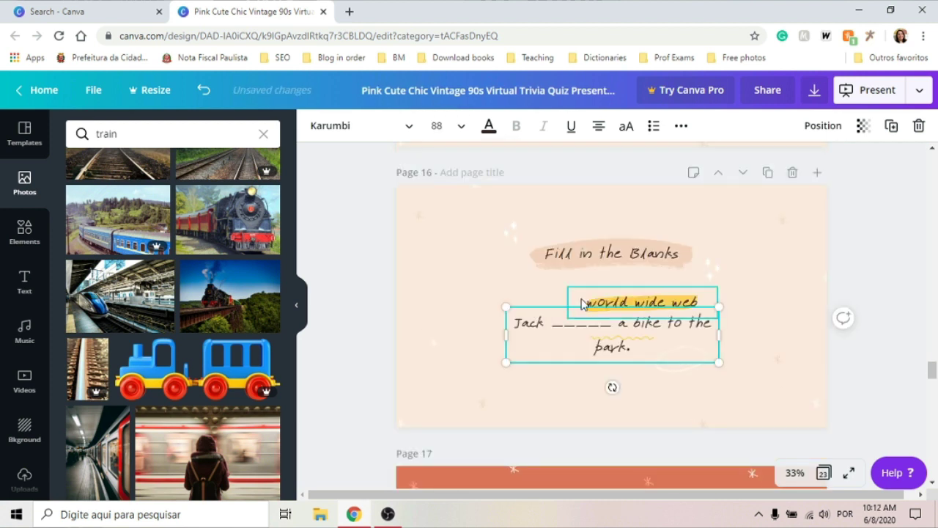
pyautogui.write('rides')
pyautogui.moveTo(675, 287); pyautogui.dragTo(643, 294)
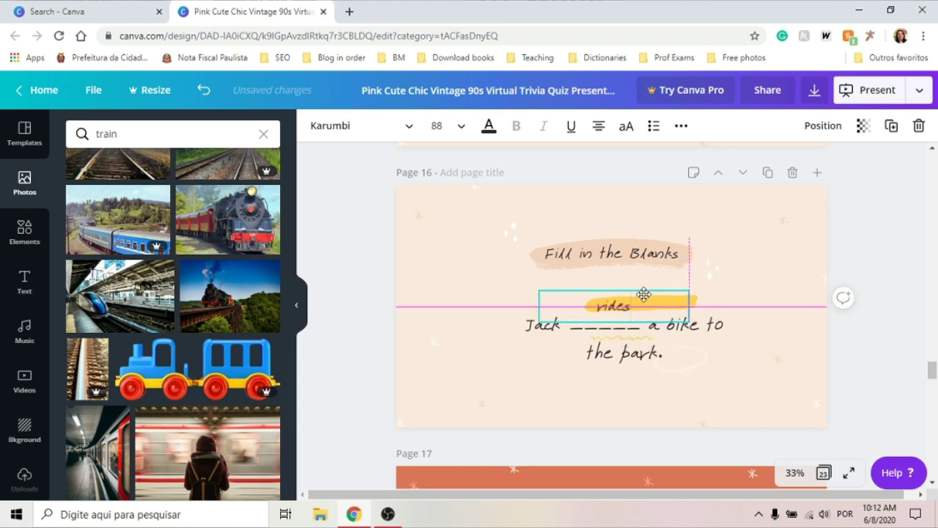
pyautogui.scroll(-4, 896, 299)
# - Review the park paragraph slides and the answer list: lives, enjoys, doesn't like, don't eat, have
pyautogui.scroll(-2, 896, 299)
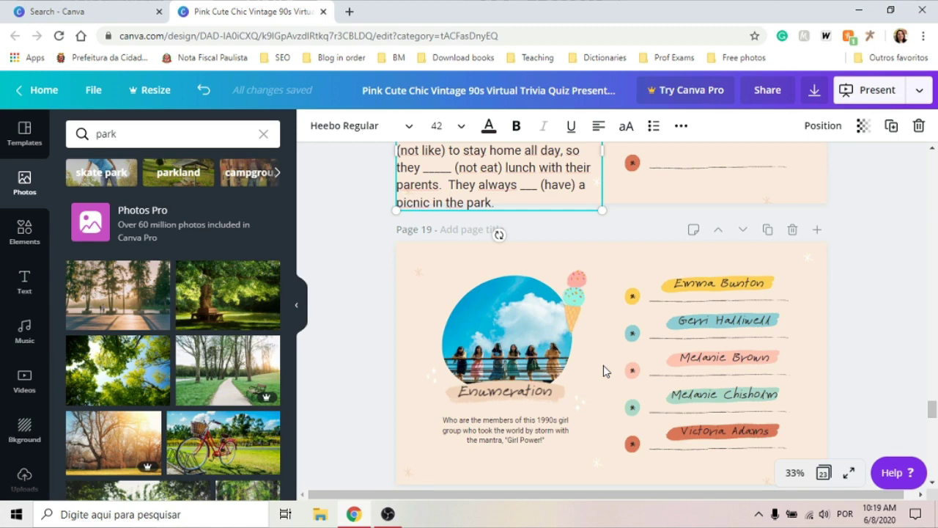
pyautogui.scroll(2, 603, 370)
pyautogui.scroll(2, 603, 371)
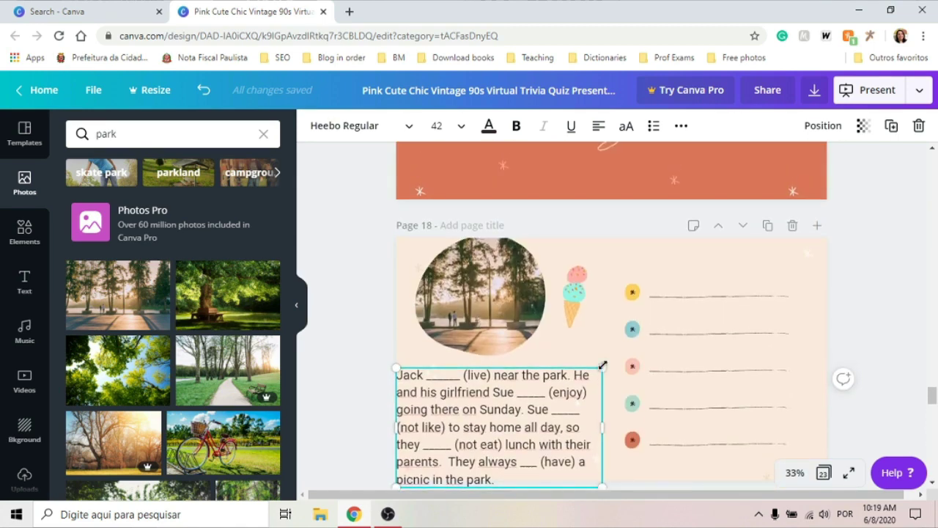
pyautogui.scroll(-2, 604, 366)
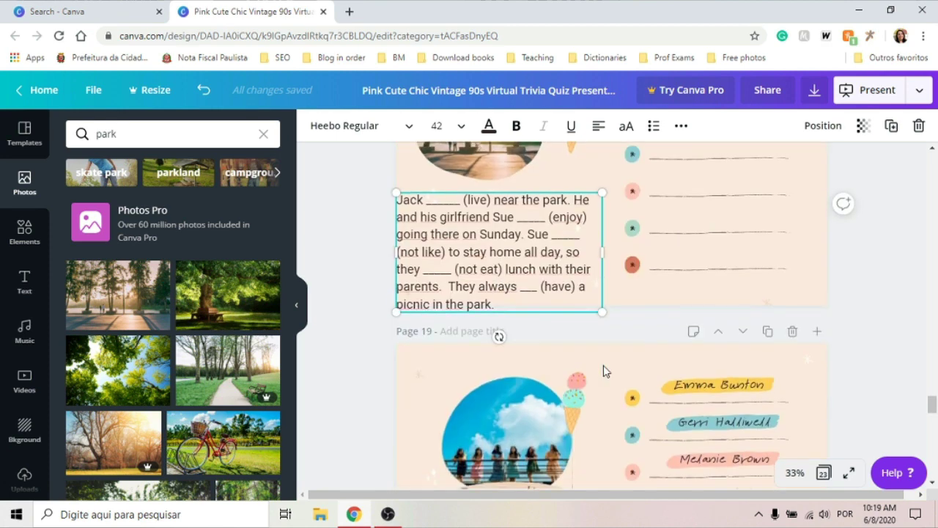
pyautogui.scroll(-1, 603, 368)
pyautogui.scroll(-2, 603, 371)
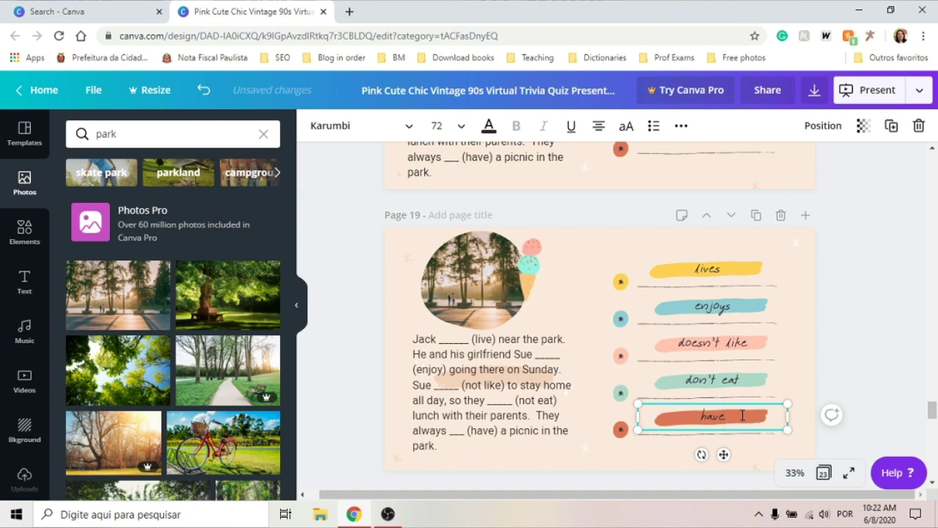
pyautogui.scroll(-4, 743, 416)
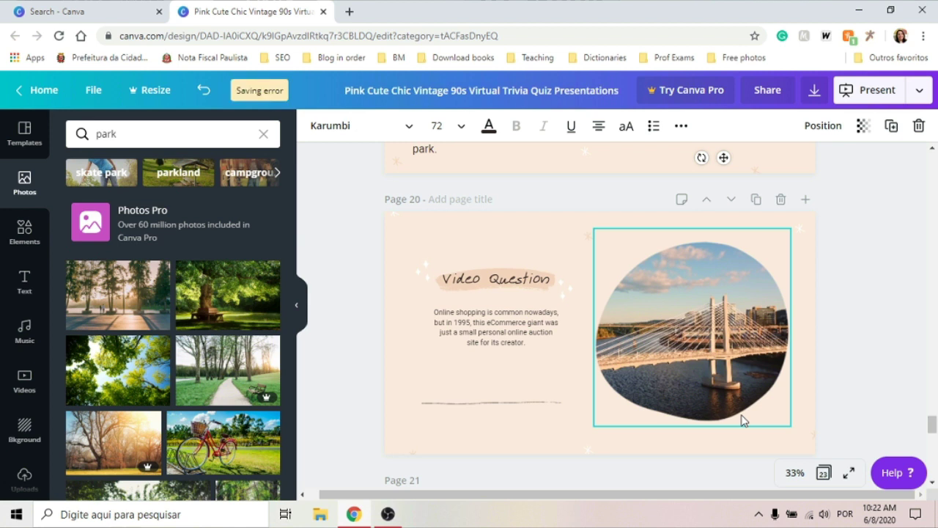
# - Replace the bridge video in the circle frame with a Fashion stock video clip
pyautogui.click(742, 419)
pyautogui.click(706, 333)
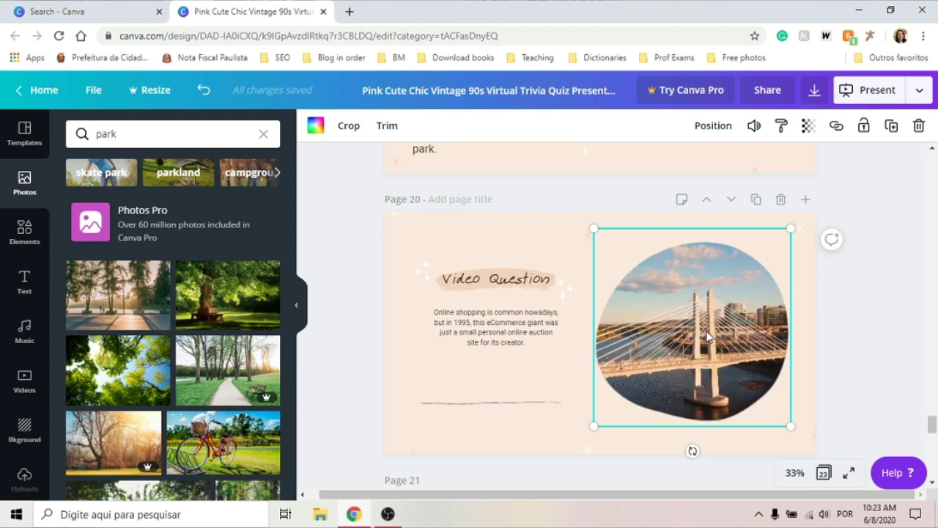
pyautogui.click(26, 384)
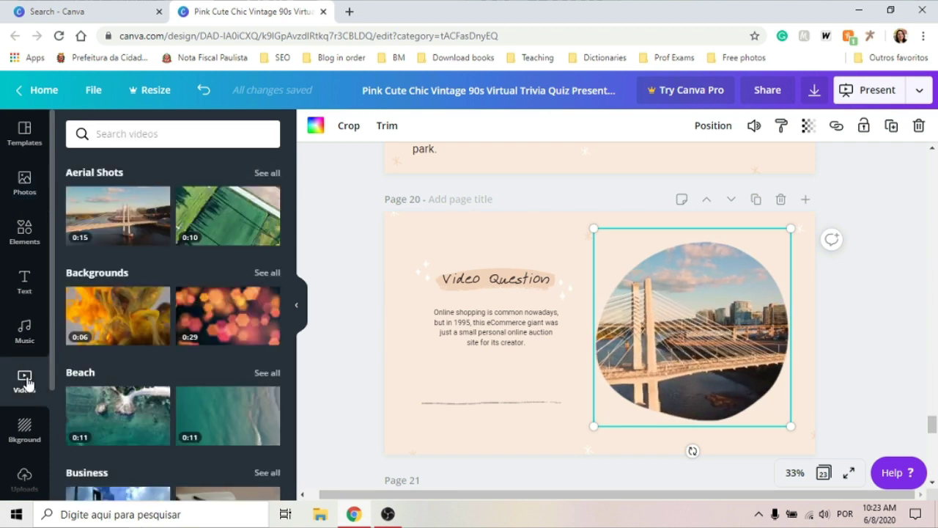
pyautogui.scroll(-3, 172, 330)
pyautogui.moveTo(228, 456)
pyautogui.mouseDown()
pyautogui.moveTo(830, 300)
pyautogui.moveTo(708, 323)
pyautogui.mouseUp()
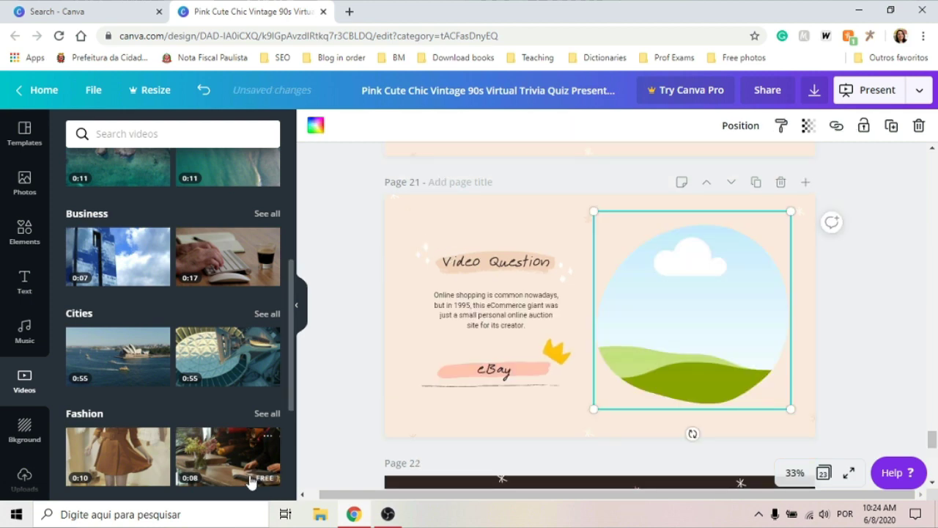
pyautogui.moveTo(249, 480); pyautogui.dragTo(732, 337)
# - Rewrite the question as 'Does Jack work at a bank?' with the answer 'No, he doesn't.'
pyautogui.scroll(2, 525, 300)
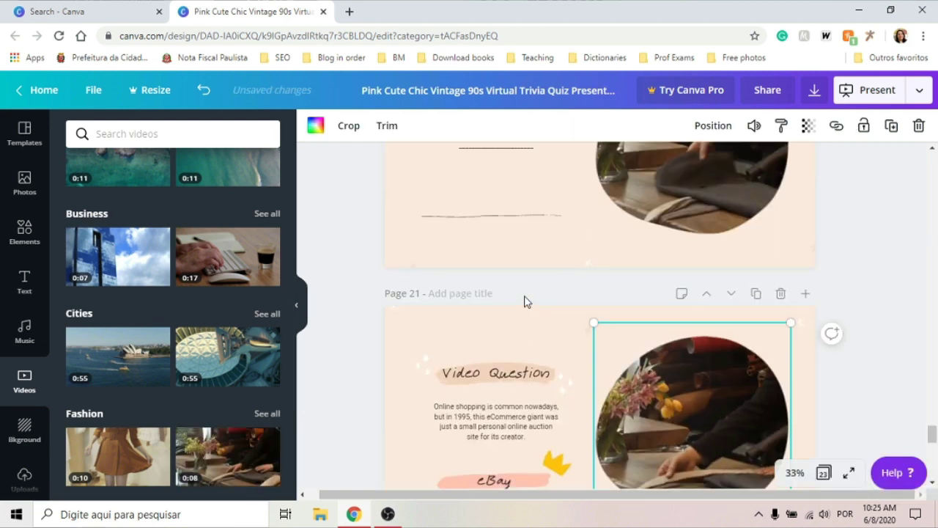
pyautogui.scroll(1, 524, 300)
pyautogui.click(490, 187)
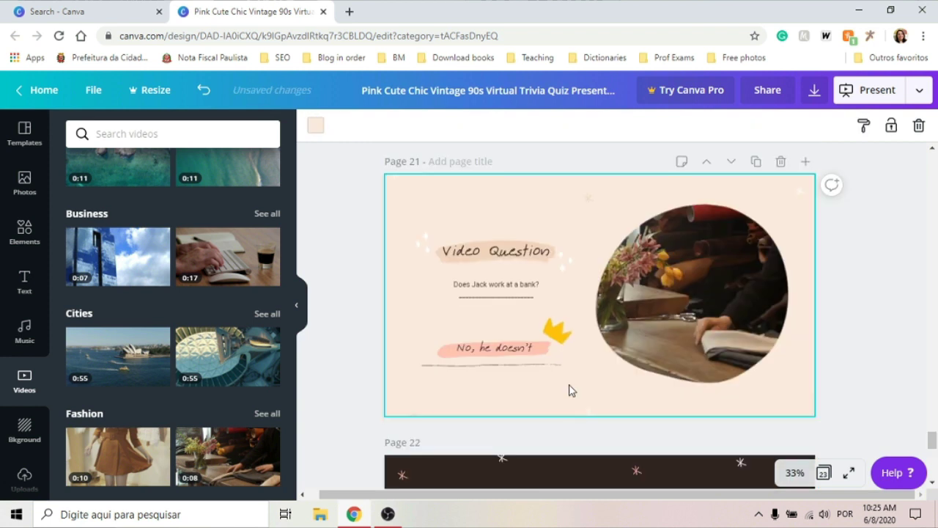
pyautogui.scroll(-4, 571, 389)
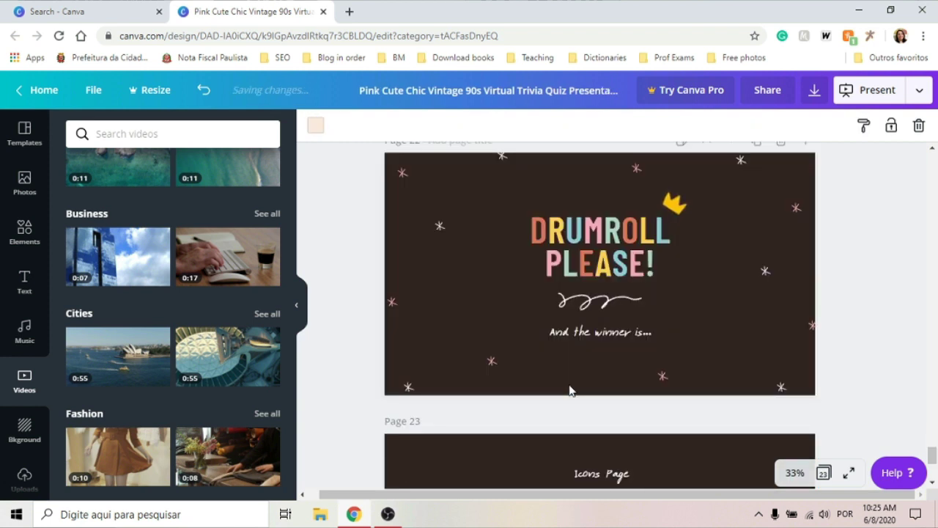
pyautogui.scroll(-3, 571, 390)
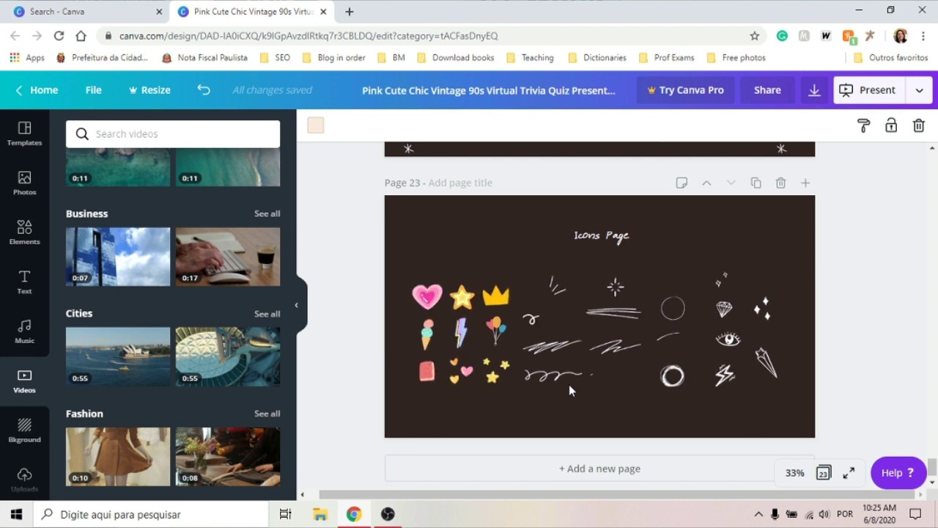
pyautogui.scroll(20, 821, 238)
pyautogui.scroll(15, 821, 238)
pyautogui.scroll(20, 821, 237)
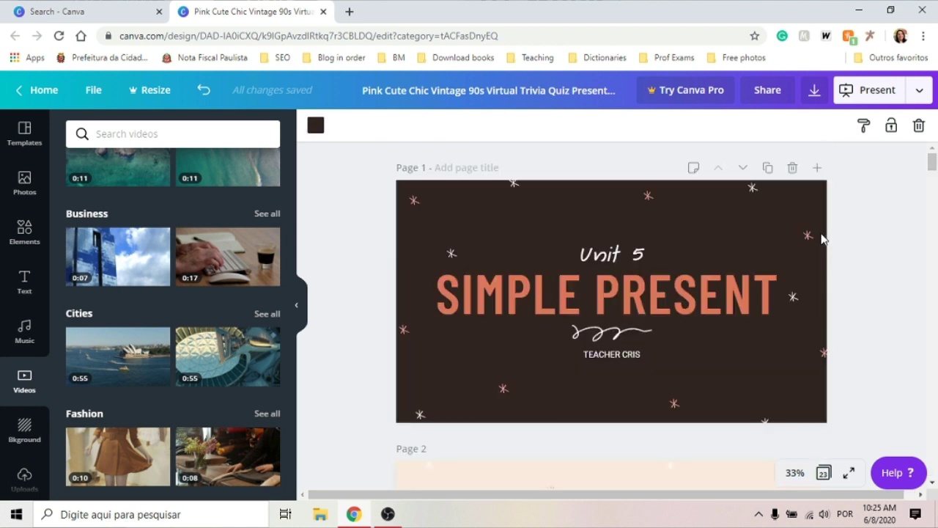
# - Play the deck fullscreen and advance to the Mechanics Section slide
pyautogui.click(848, 96)
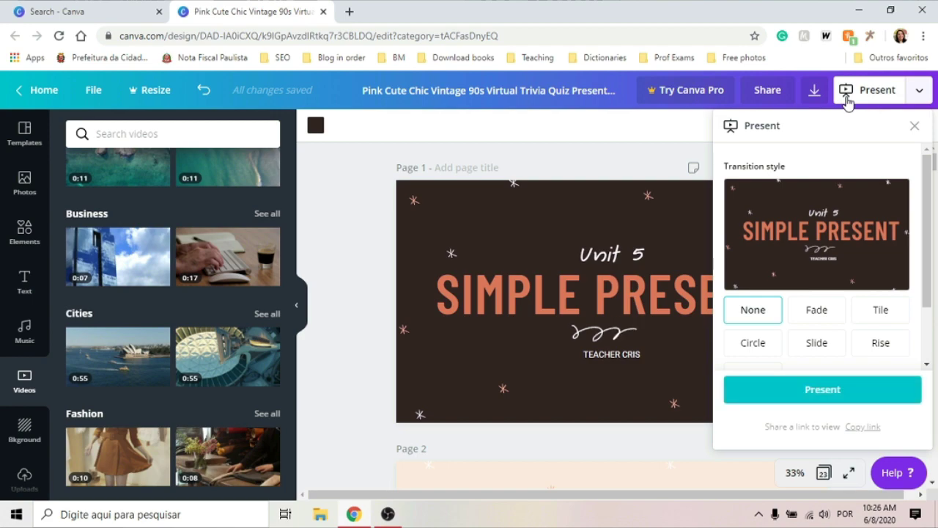
pyautogui.click(808, 389)
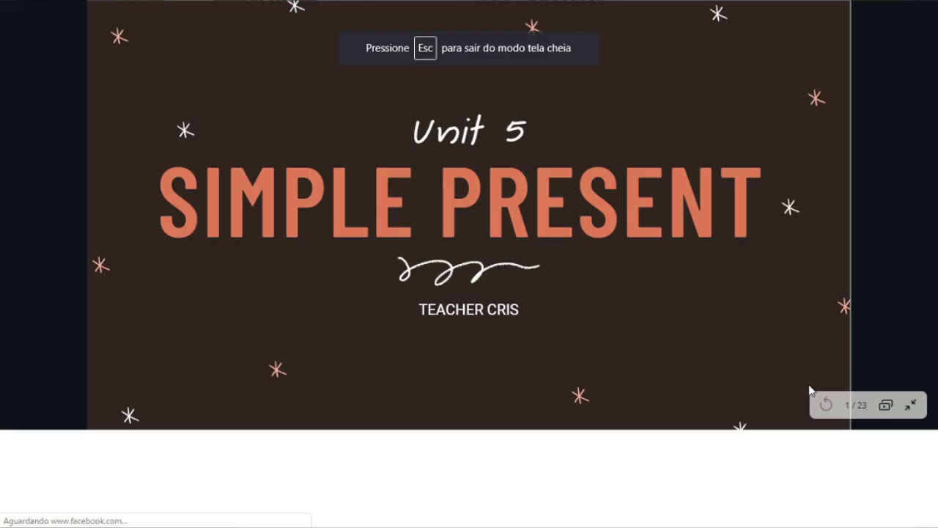
pyautogui.click(808, 384)
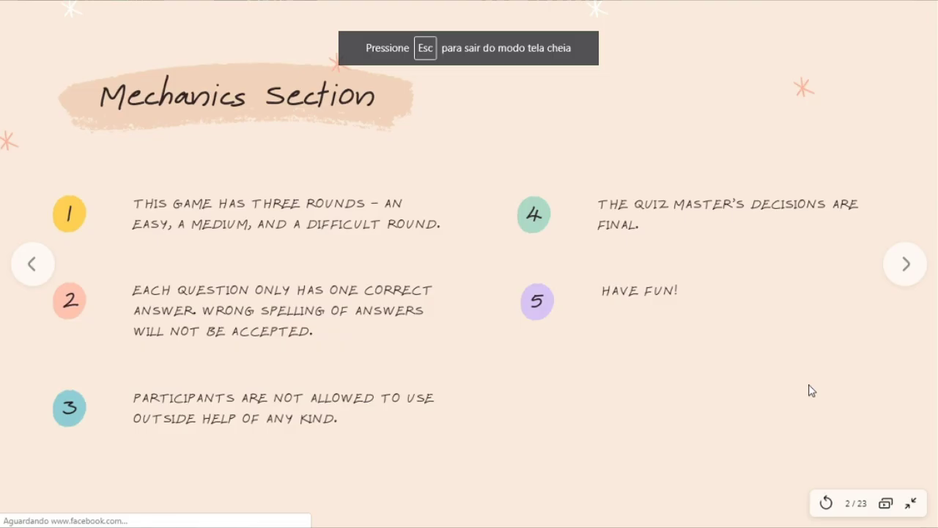